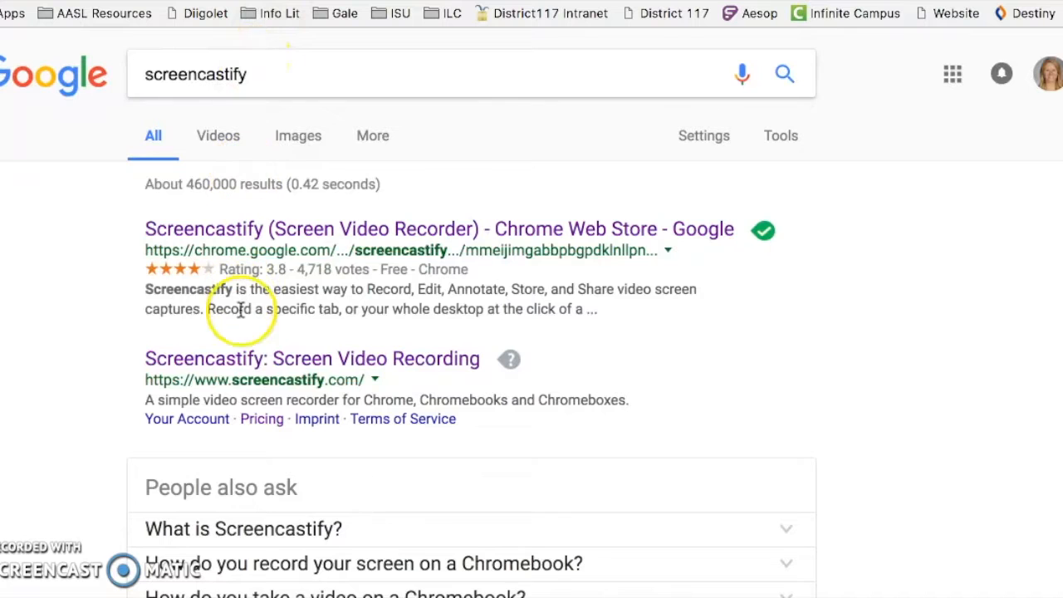
# Open the Screencastify website from the search results and add the Screencastify (Screen Video Recorder) extension to Chrome.
pyautogui.click(233, 362)
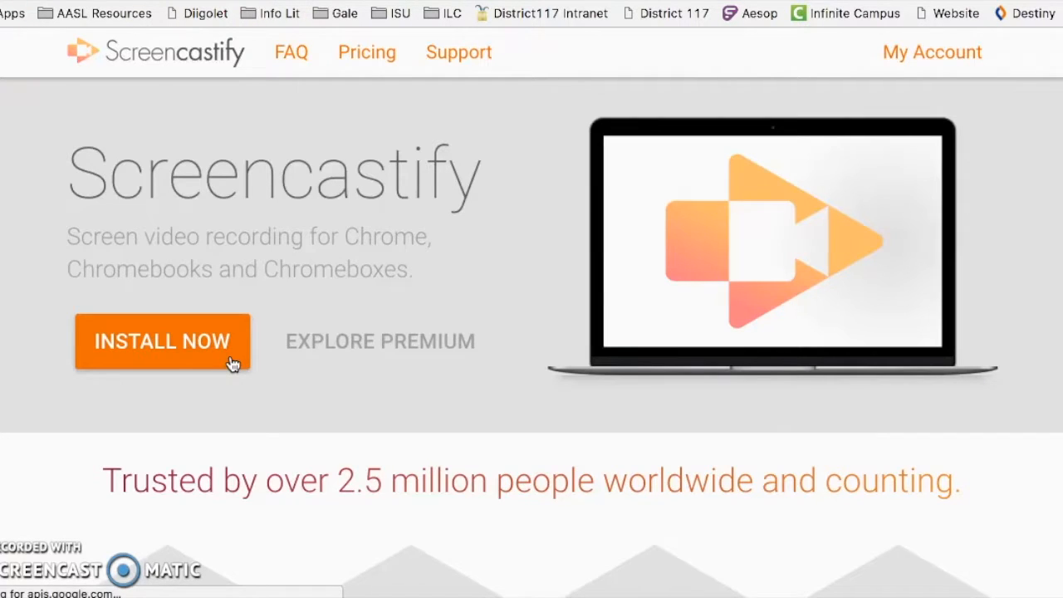
pyautogui.click(166, 346)
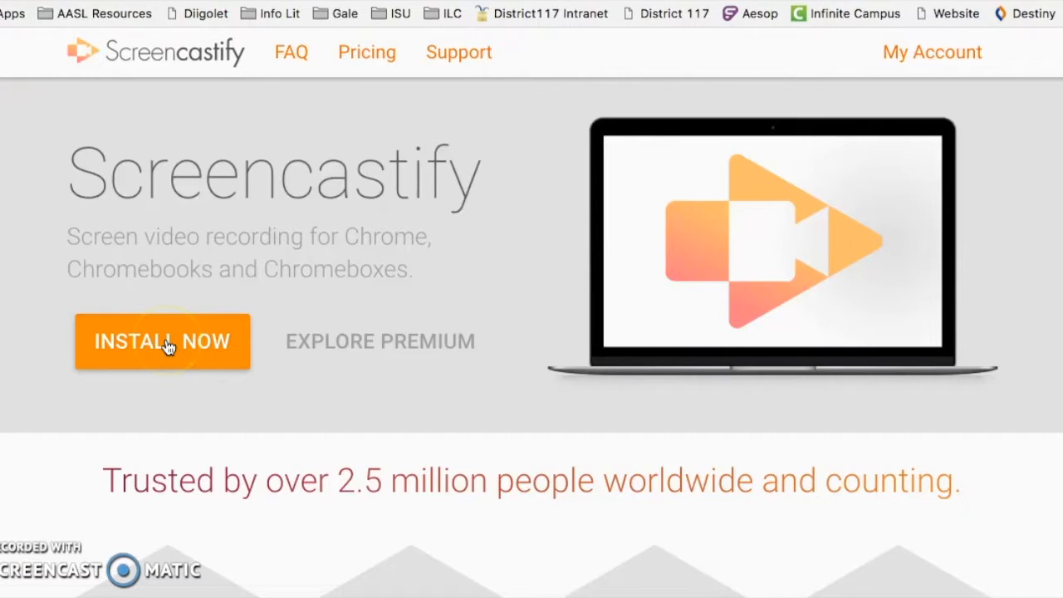
pyautogui.click(167, 347)
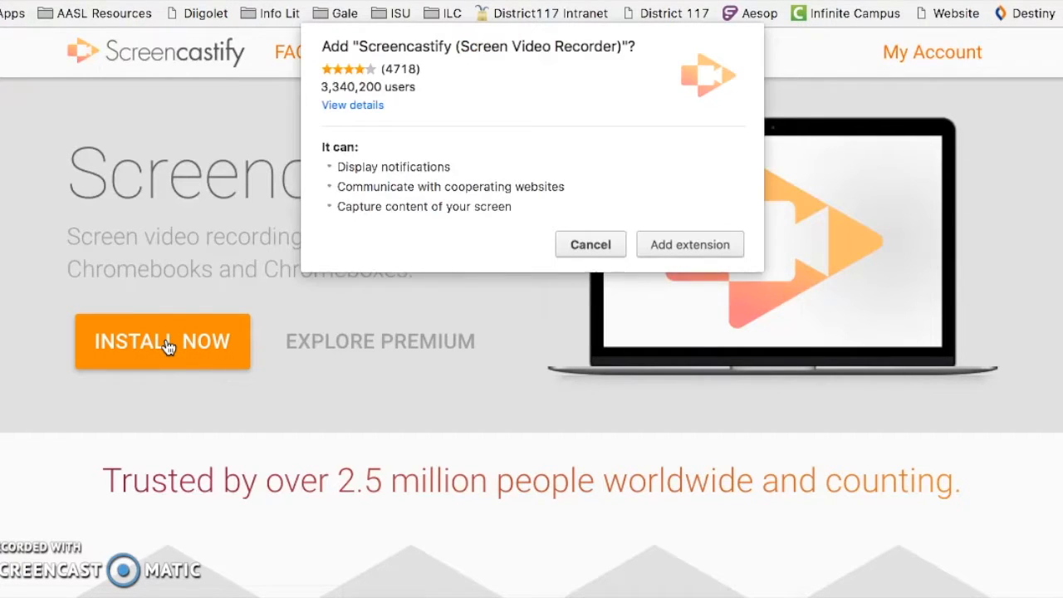
pyautogui.click(674, 247)
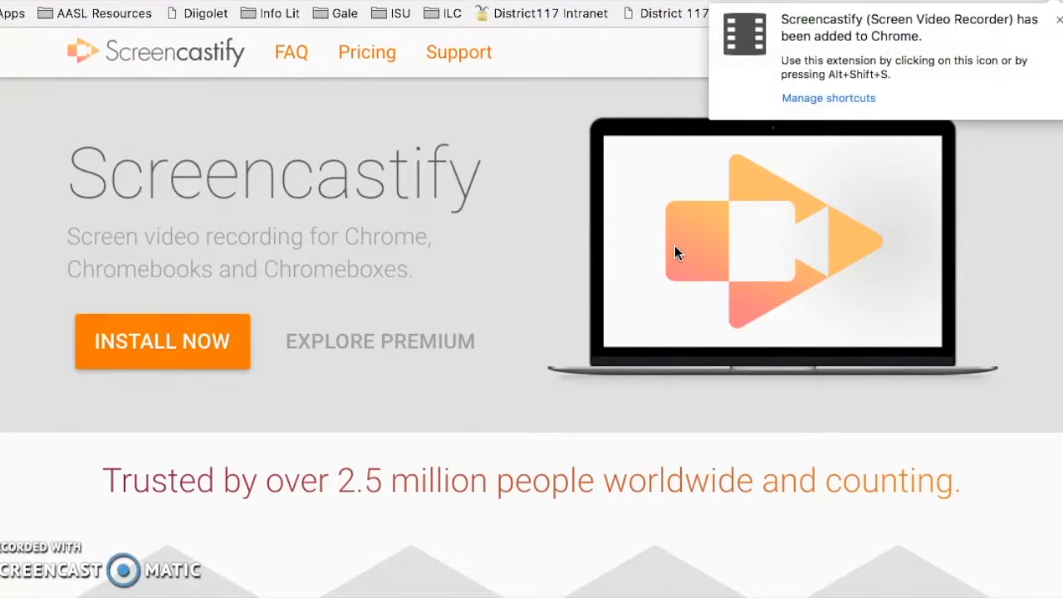
pyautogui.click(984, 51)
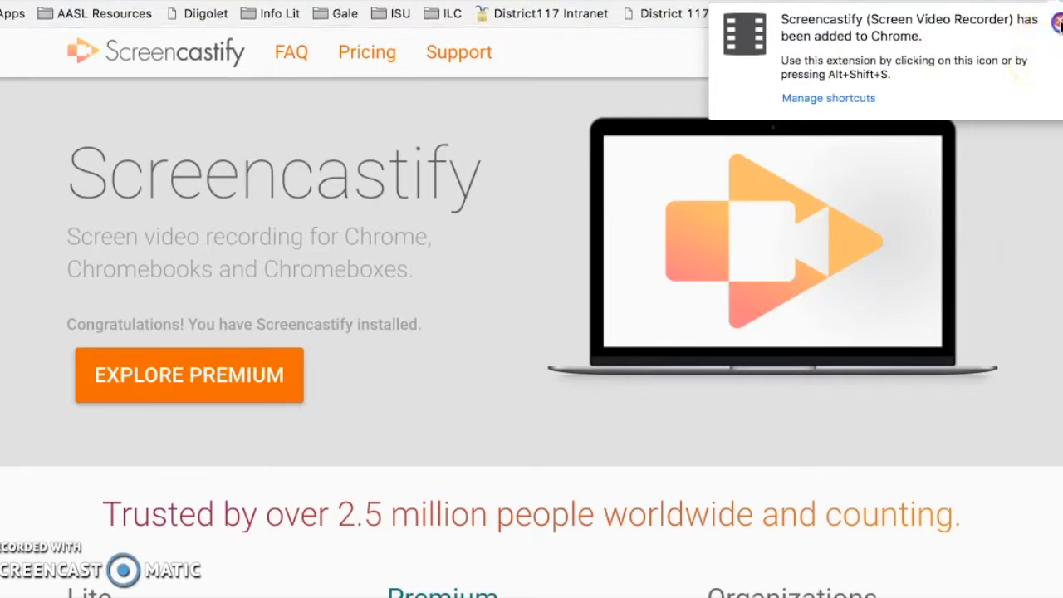
pyautogui.click(1058, 18)
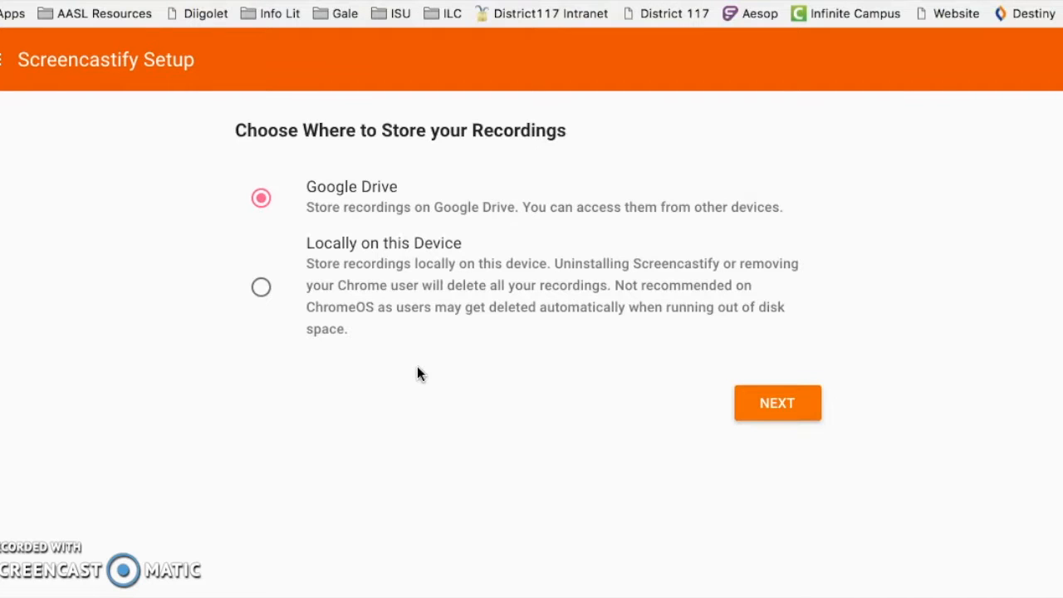
# Choose Google Drive as the storage location for the recordings in the Screencastify setup.
pyautogui.click(738, 400)
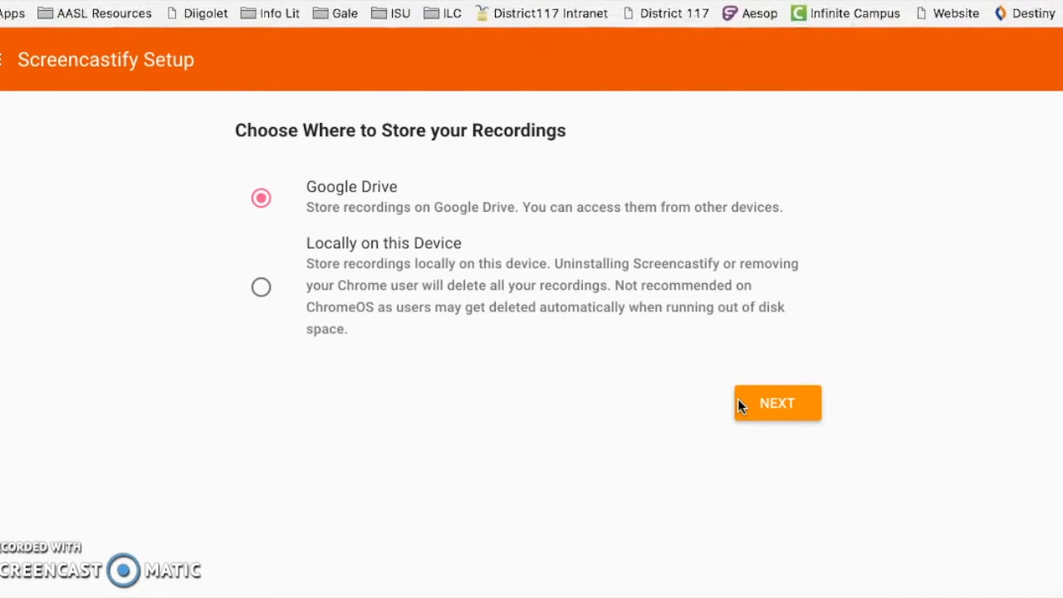
pyautogui.click(765, 406)
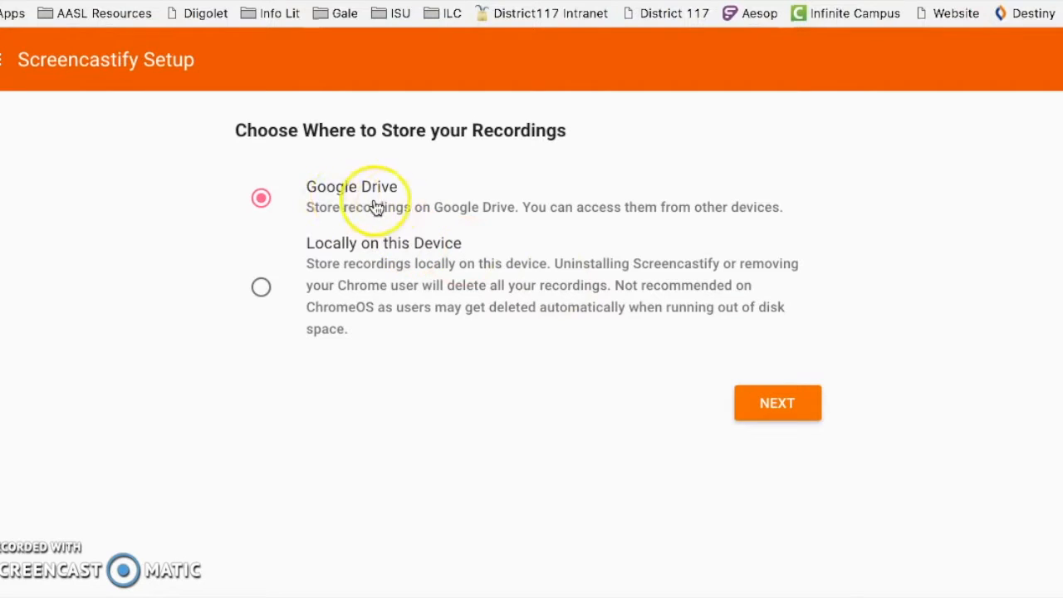
pyautogui.click(774, 403)
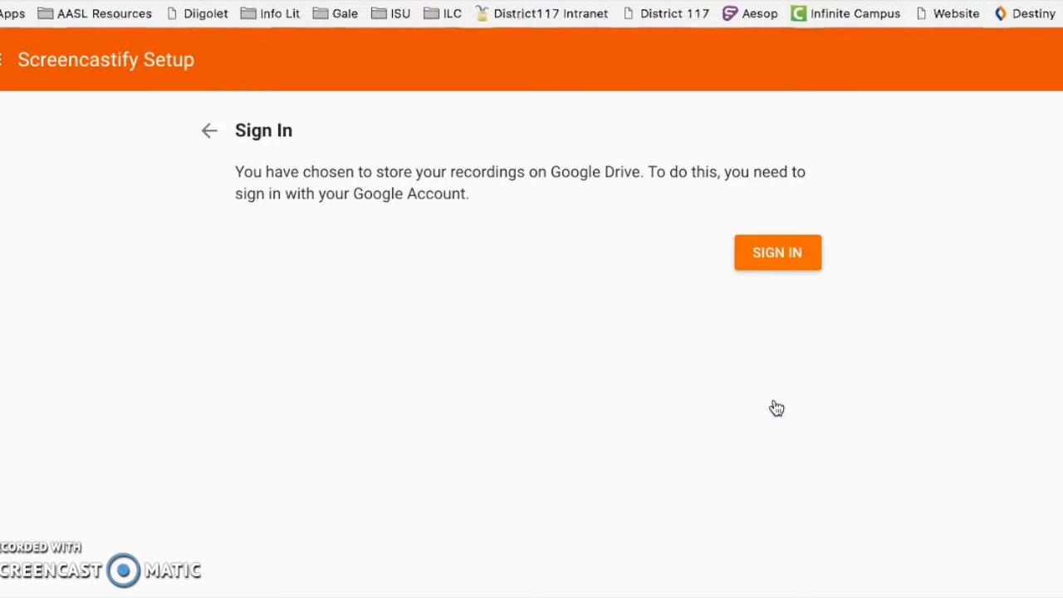
# Sign in with the Google account and skip the optional tab recording setup.
pyautogui.click(780, 250)
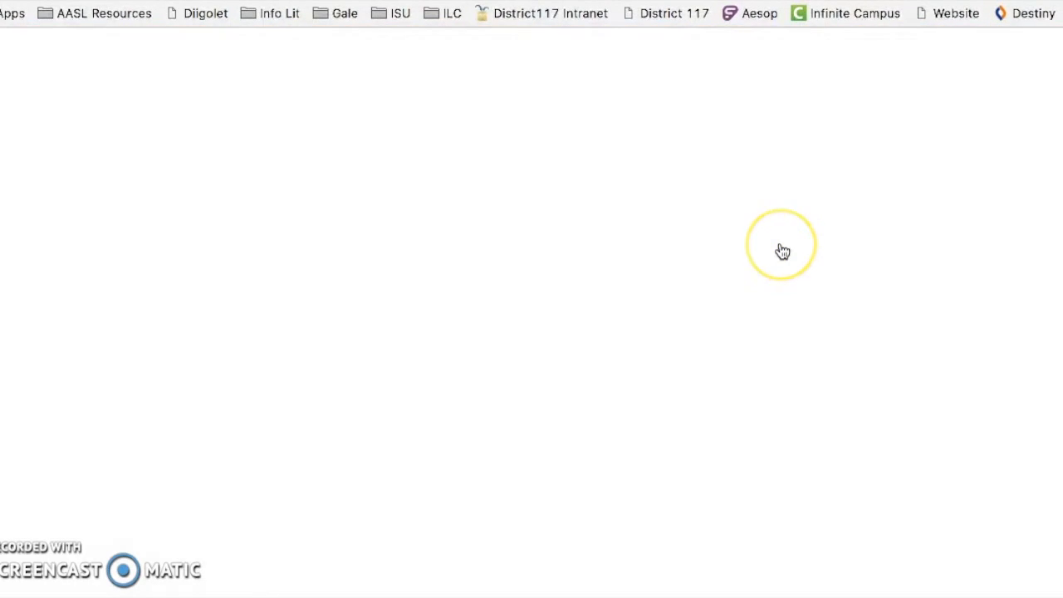
pyautogui.click(561, 190)
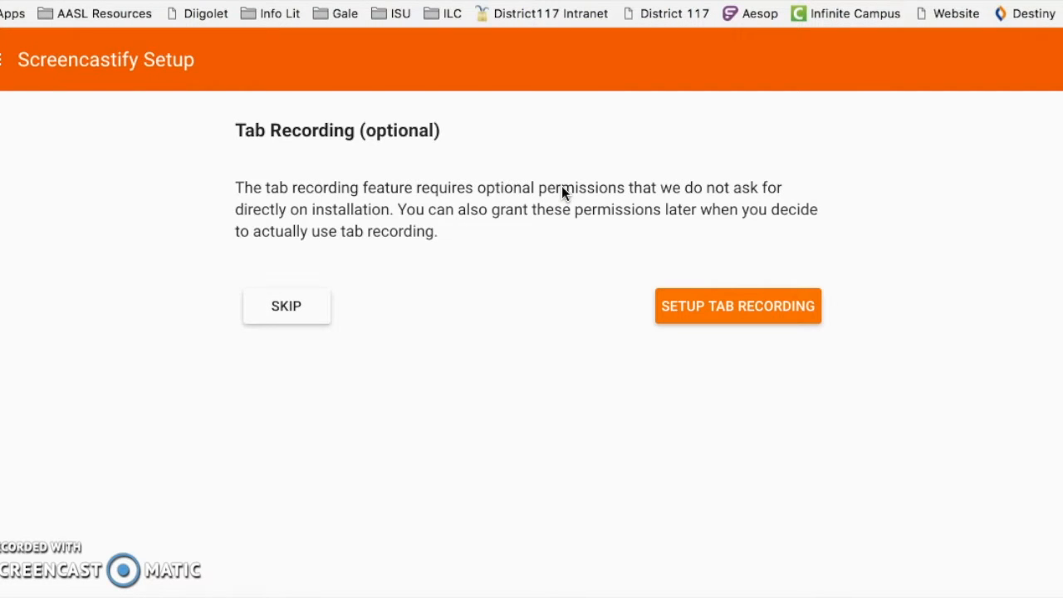
pyautogui.click(286, 306)
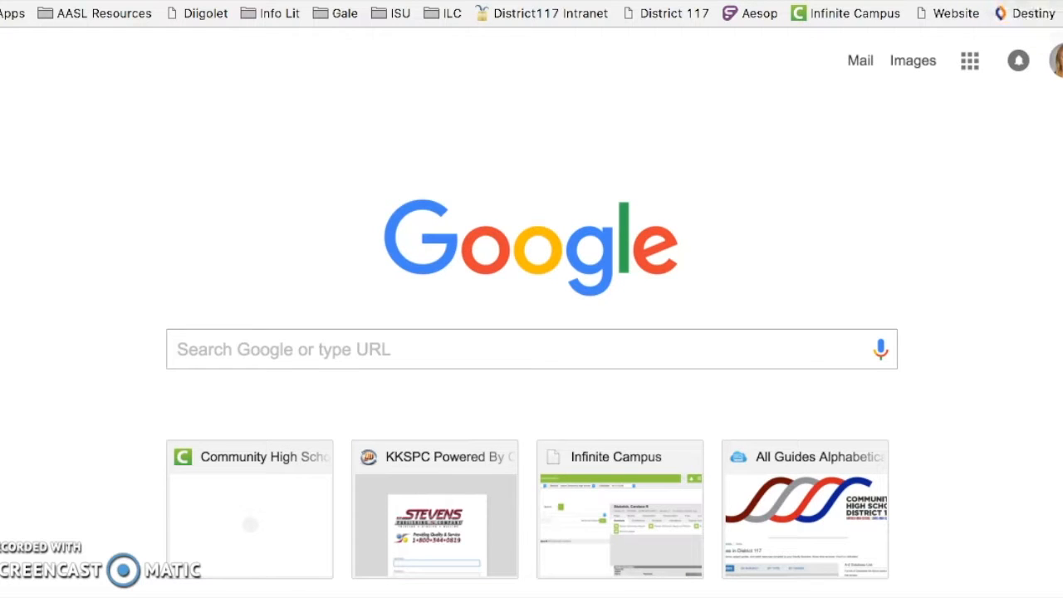
# Open the Screencastify recorder and review the desktop recording and microphone settings.
pyautogui.click(996, 1)
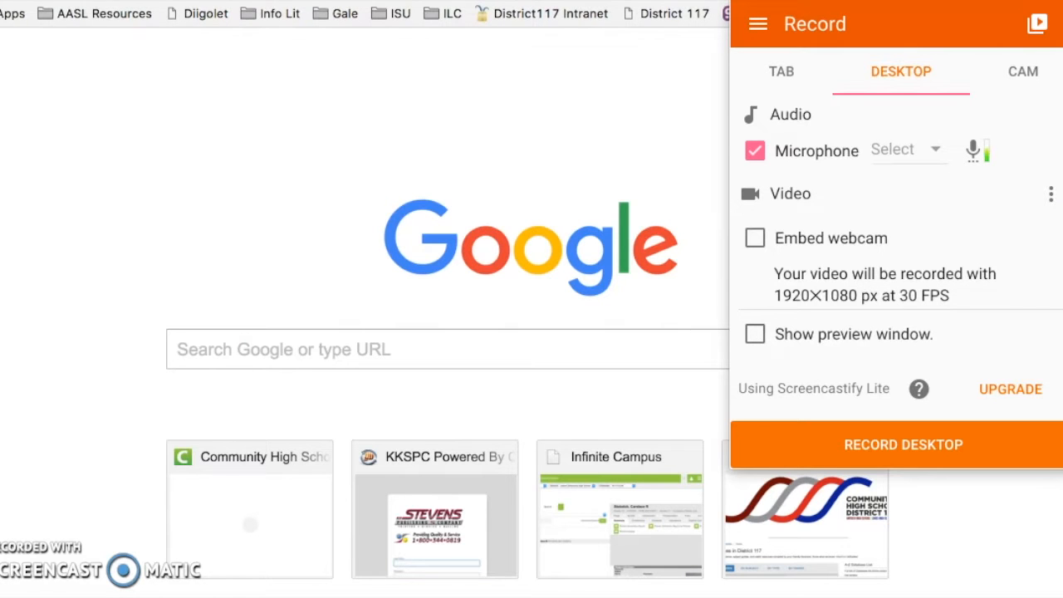
pyautogui.click(910, 101)
pyautogui.moveTo(910, 107); pyautogui.dragTo(914, 153)
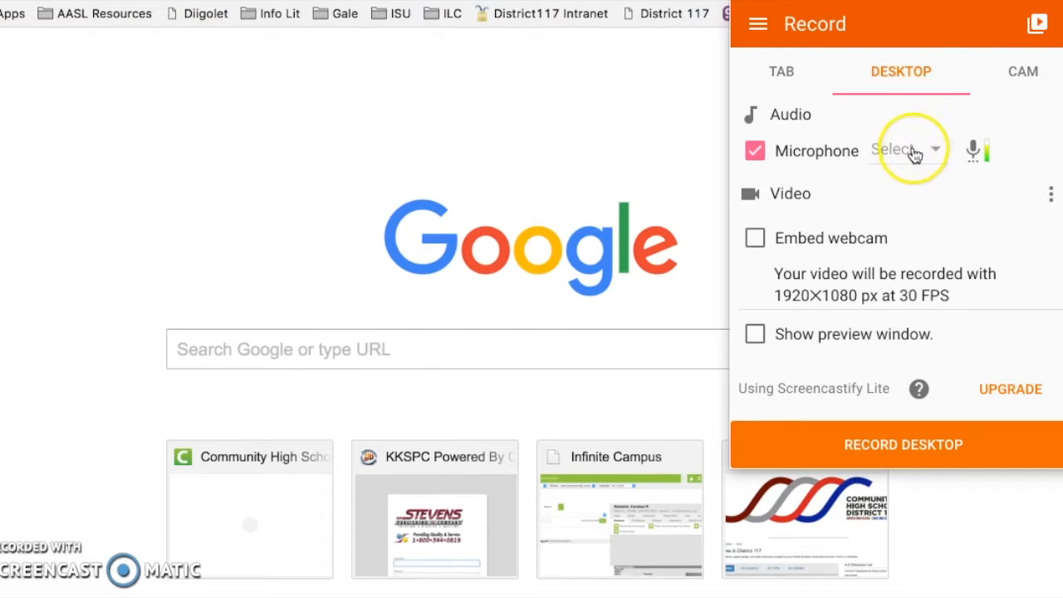
pyautogui.click(870, 157)
pyautogui.click(878, 158)
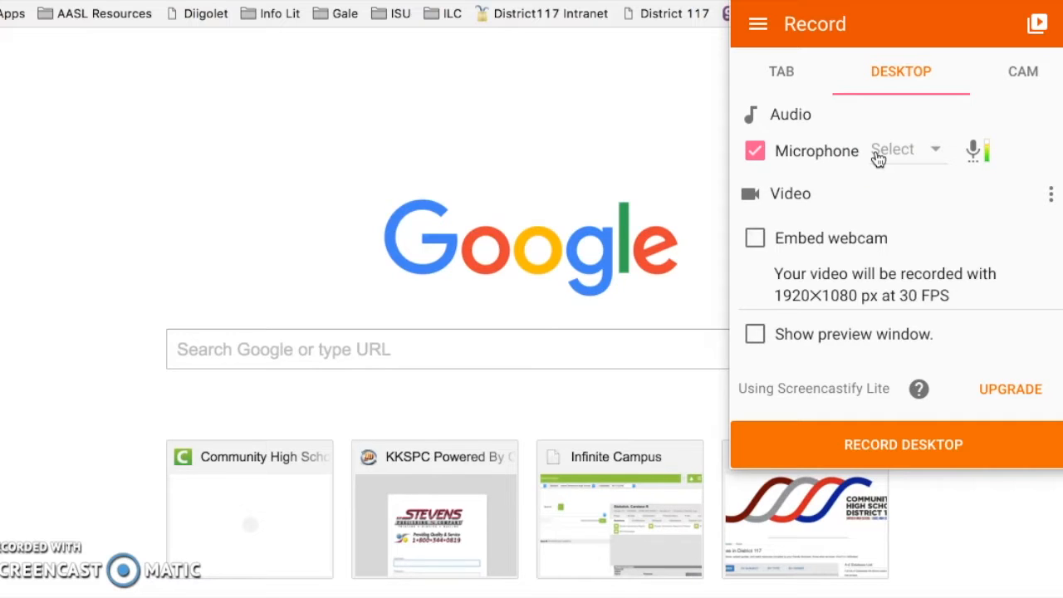
# Try embedding the webcam, check its corner placement choices, and turn the embedding off again.
pyautogui.click(823, 197)
pyautogui.click(754, 239)
pyautogui.click(996, 238)
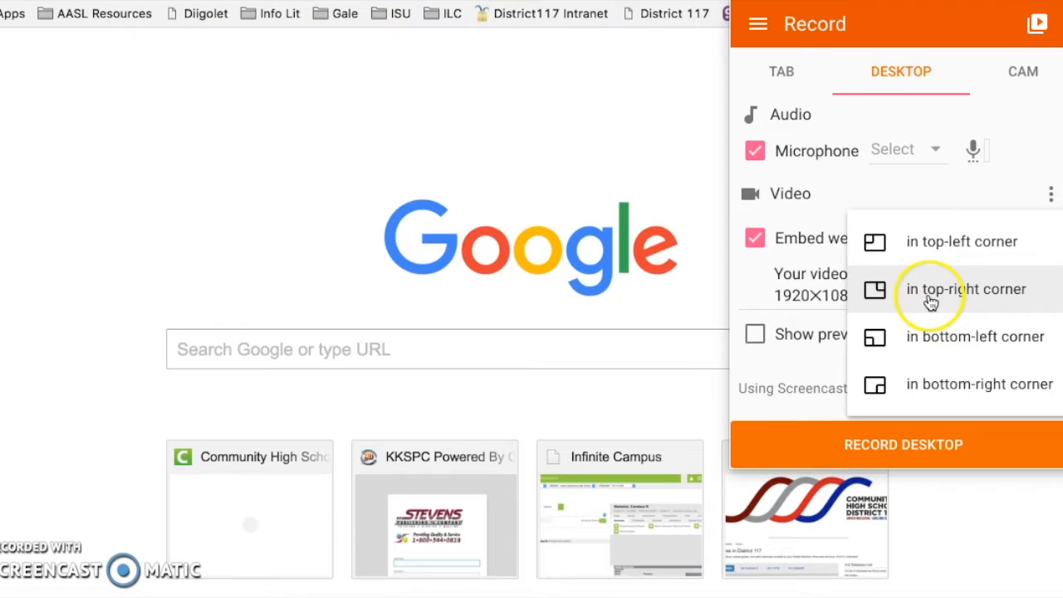
pyautogui.click(799, 235)
pyautogui.click(757, 237)
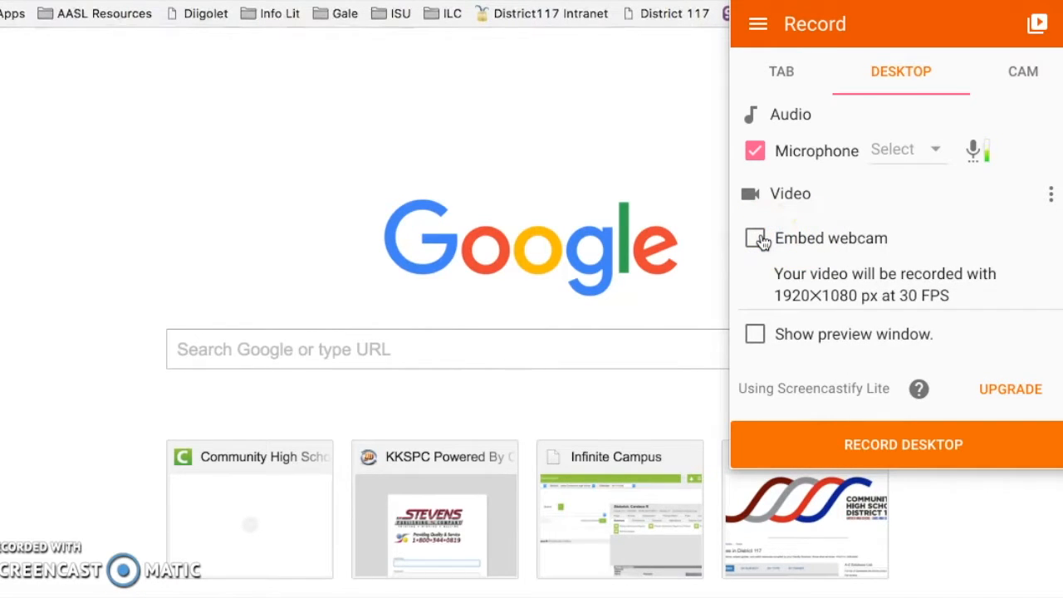
# Enable the preview window and start a desktop recording that shares the entire screen.
pyautogui.click(756, 335)
pyautogui.click(756, 335)
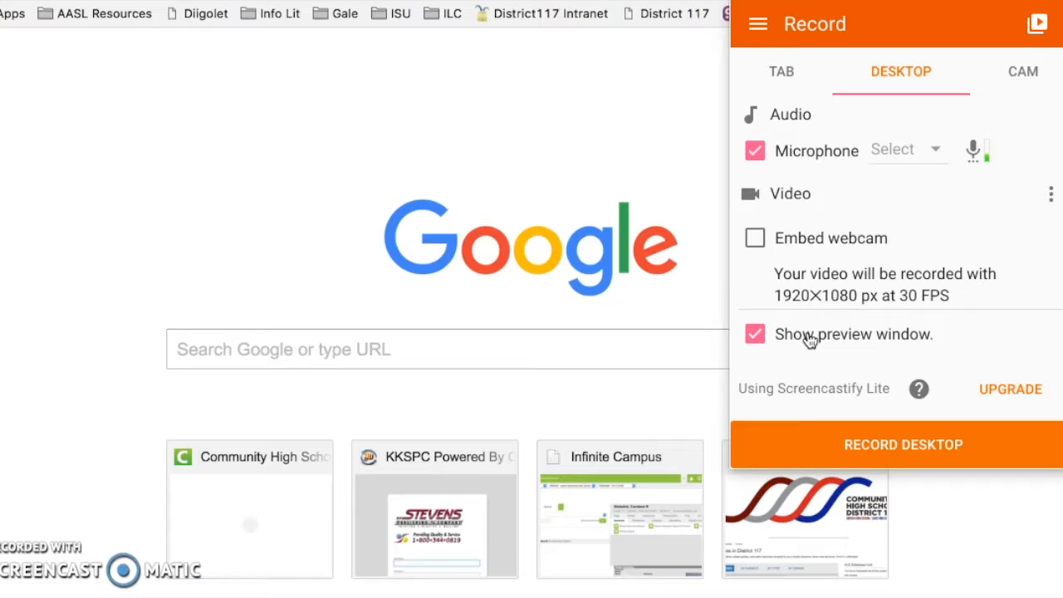
pyautogui.click(903, 444)
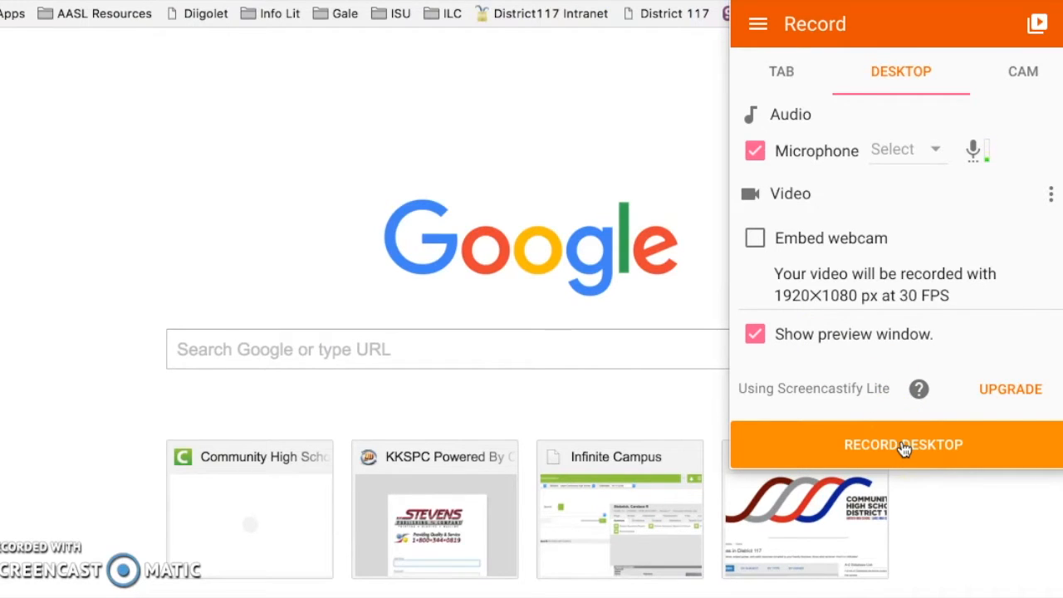
pyautogui.click(903, 446)
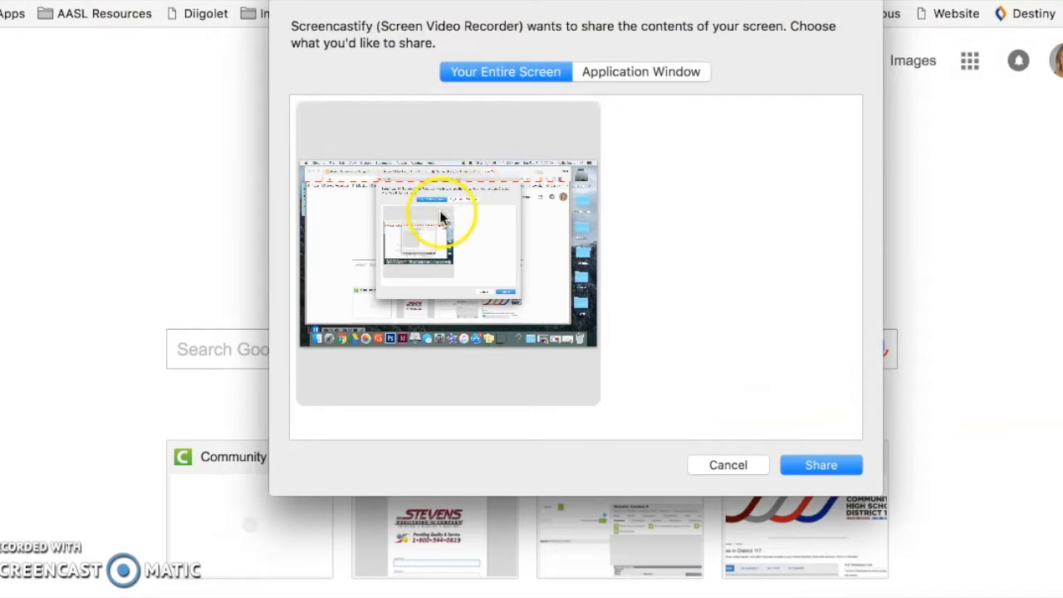
pyautogui.click(623, 74)
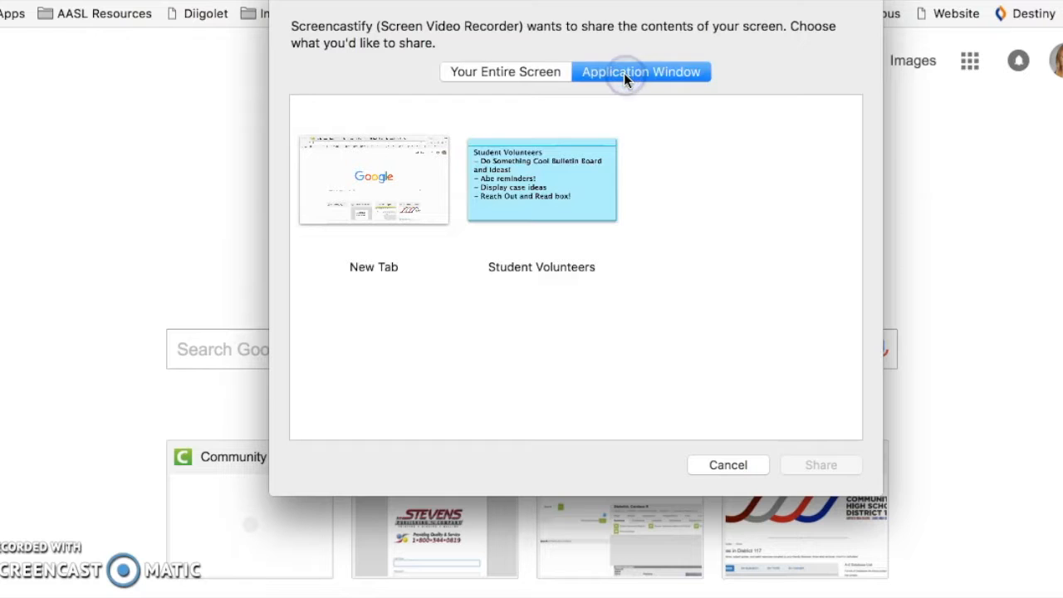
pyautogui.click(505, 72)
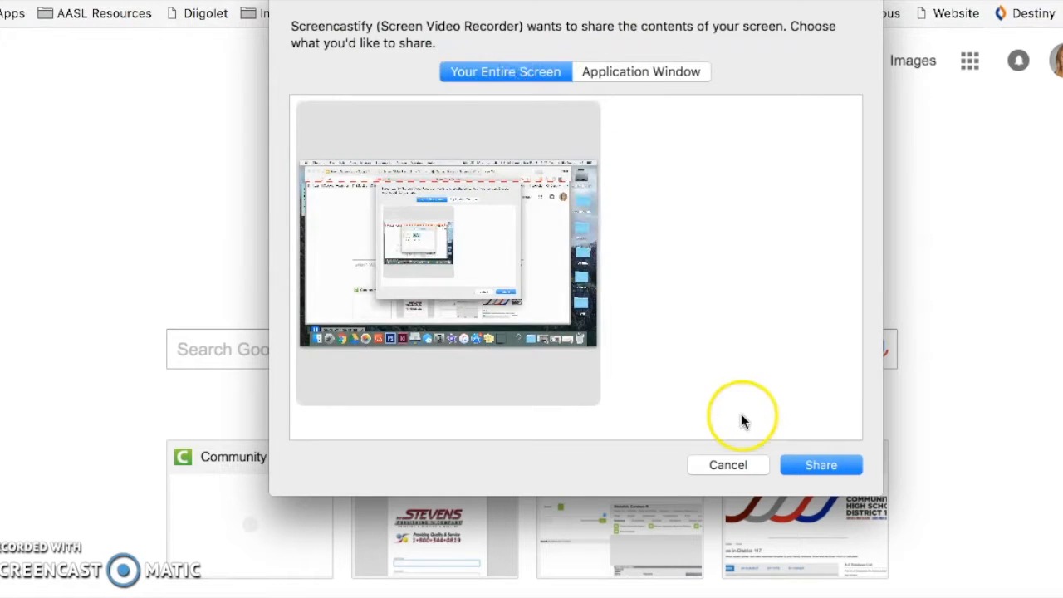
pyautogui.click(826, 466)
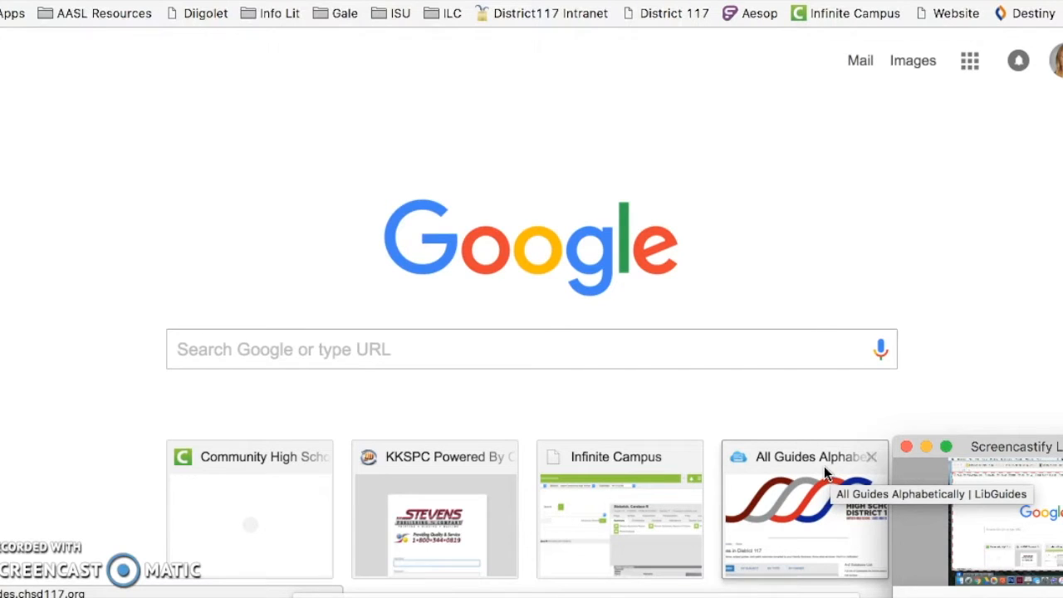
# Move the live preview window fully into view, and pause and resume the recording.
pyautogui.moveTo(1054, 447); pyautogui.dragTo(961, 387)
pyautogui.moveTo(907, 376); pyautogui.dragTo(1004, 411)
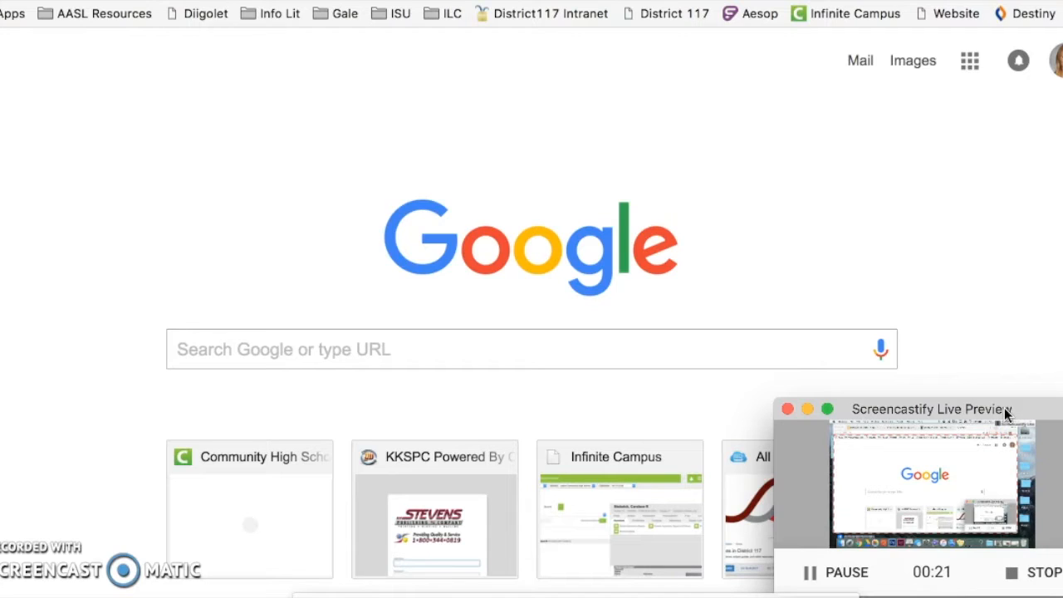
pyautogui.click(828, 576)
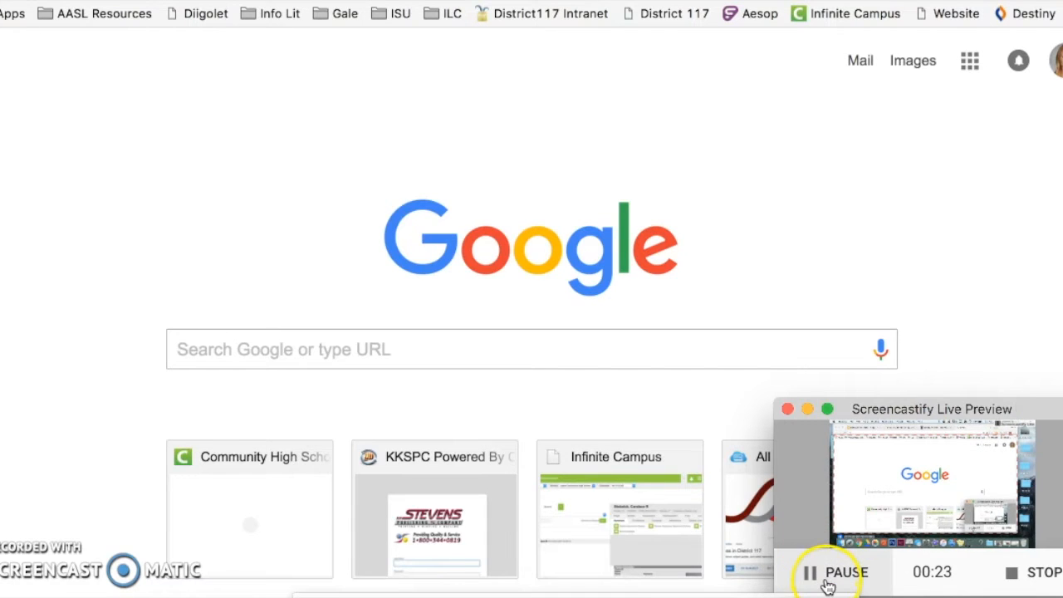
pyautogui.click(827, 584)
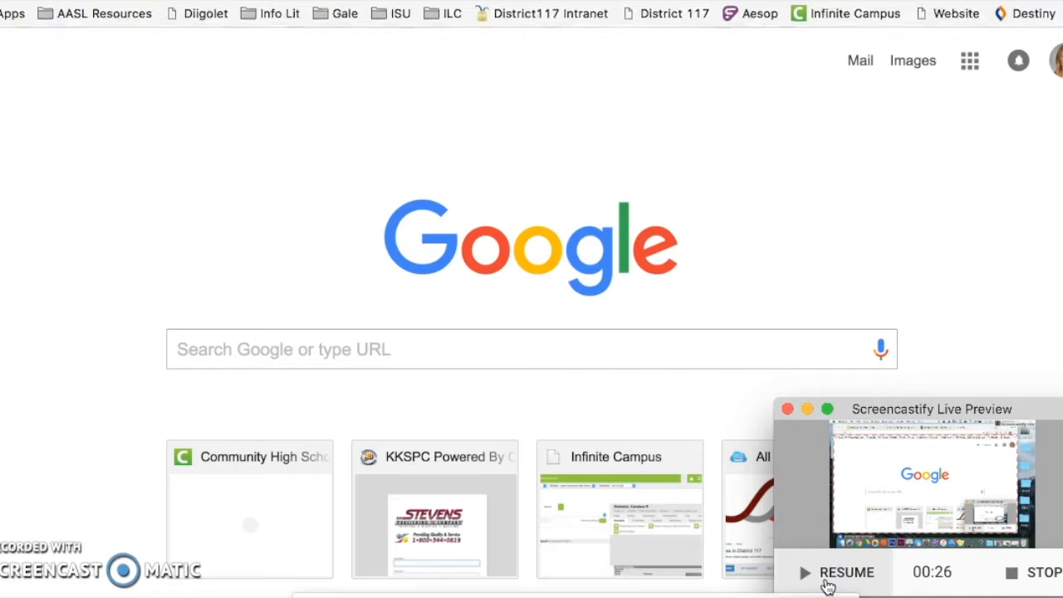
pyautogui.click(828, 584)
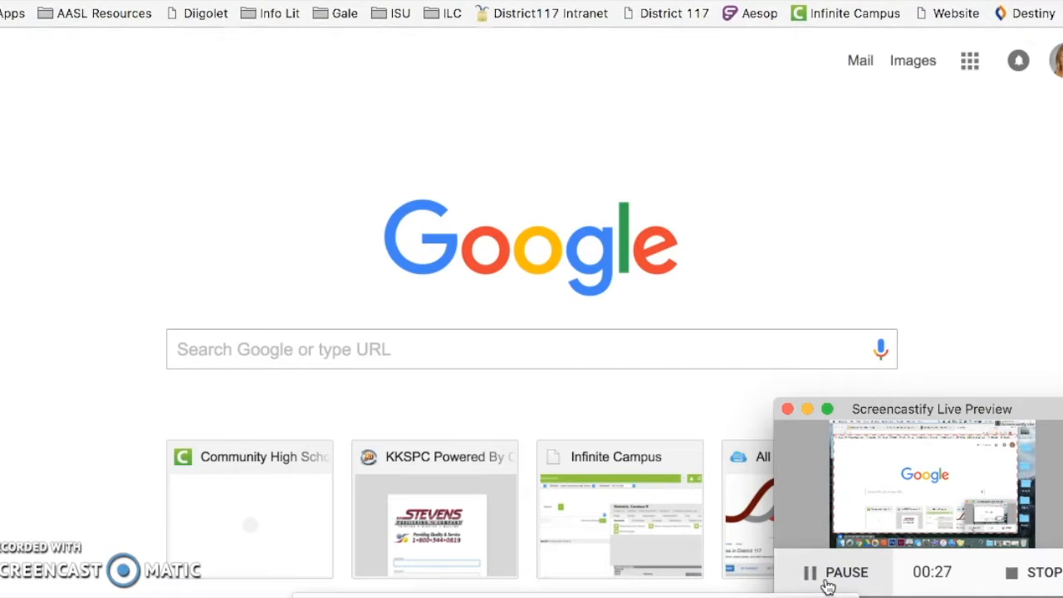
# Close the live preview window and end the desktop recording through the Screencastify extension.
pyautogui.click(1009, 584)
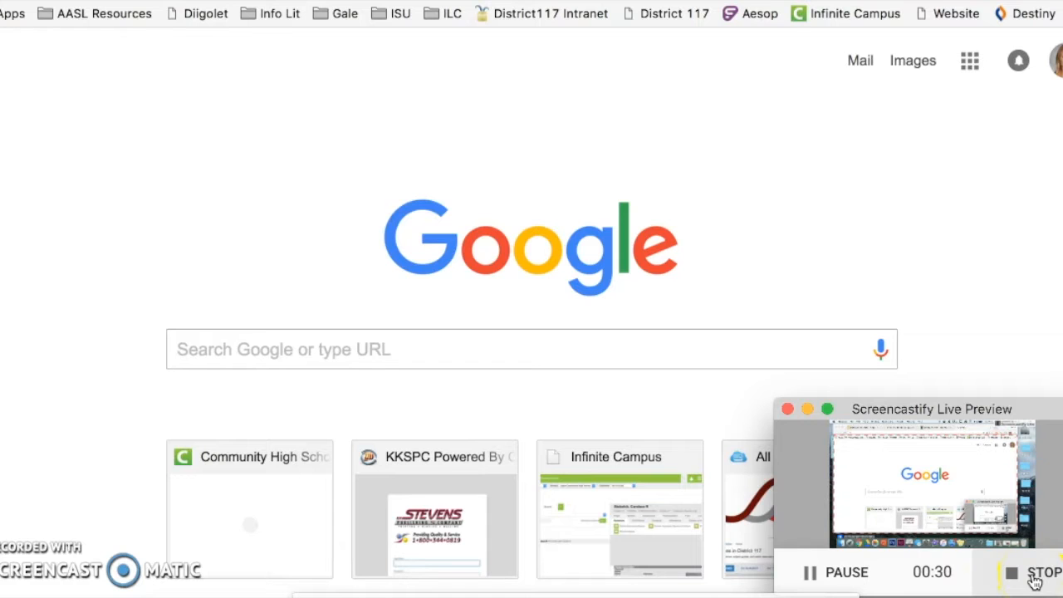
pyautogui.click(787, 409)
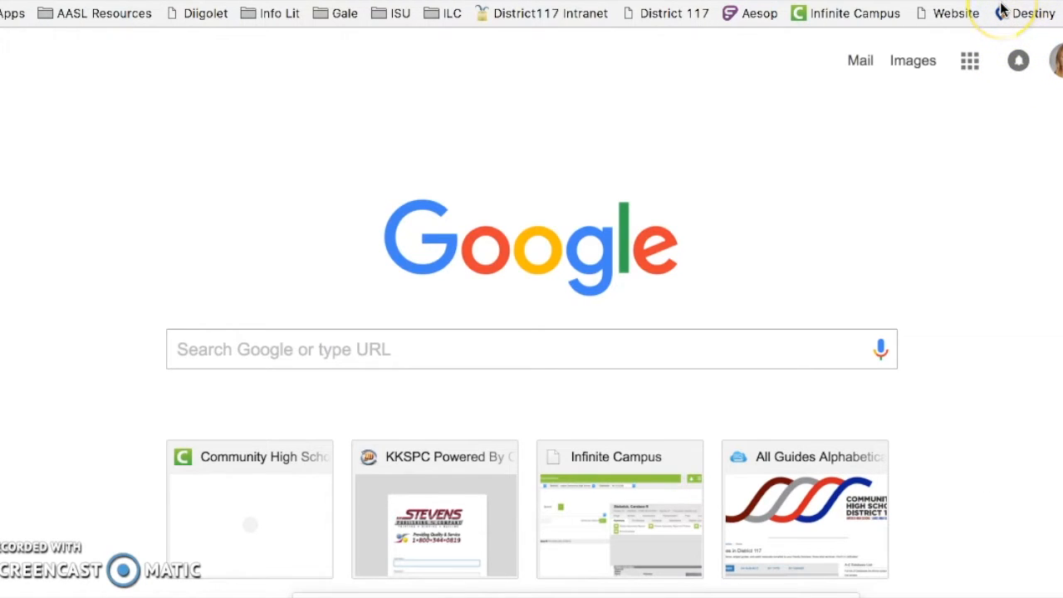
pyautogui.moveTo(1050, 1)
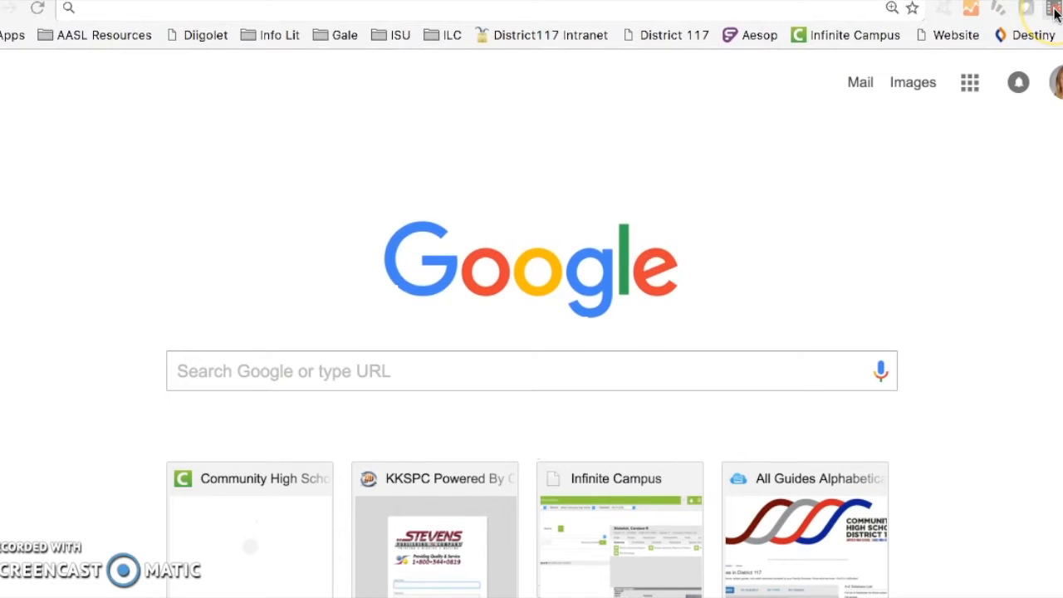
pyautogui.press('super+l')
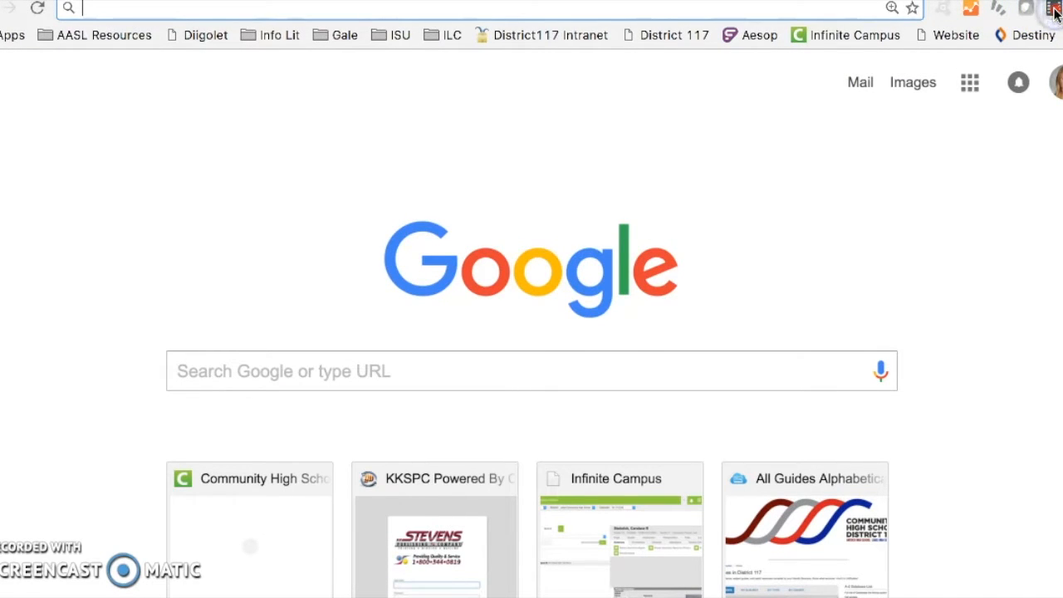
pyautogui.click(1052, 8)
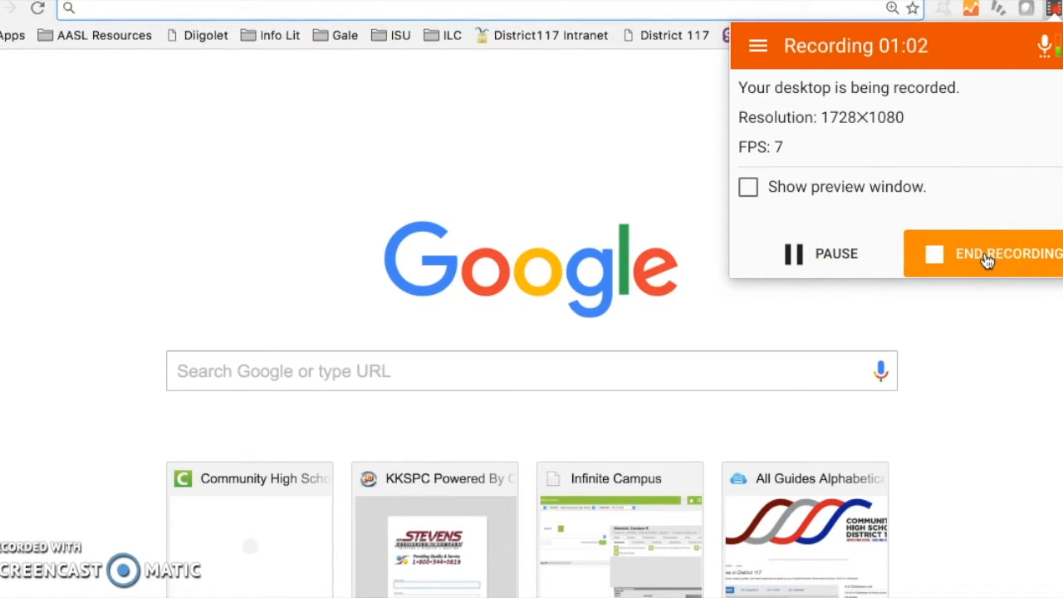
pyautogui.click(784, 168)
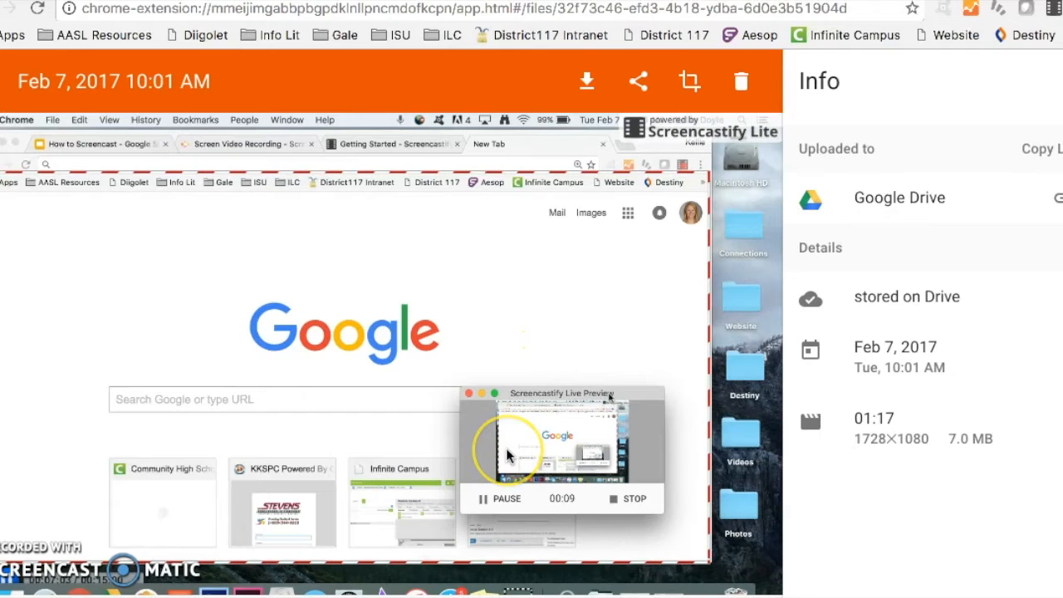
# Go from the recording's info to Google Drive, open the Screencastify folder, and select the file Feb 7, 2017 10:01 AM.webm.
pyautogui.click(880, 208)
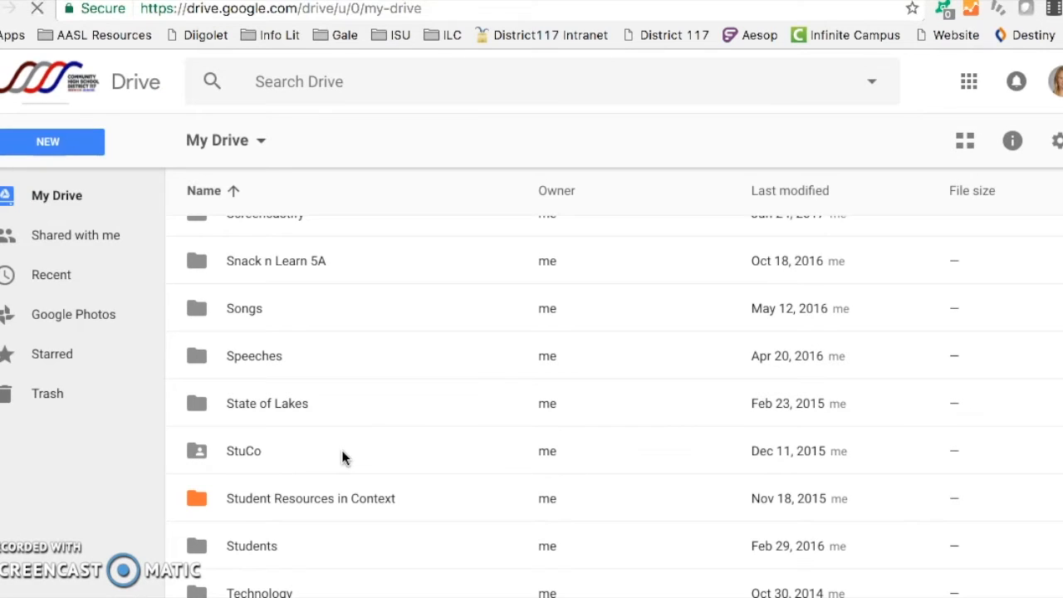
pyautogui.scroll(3, 345, 456)
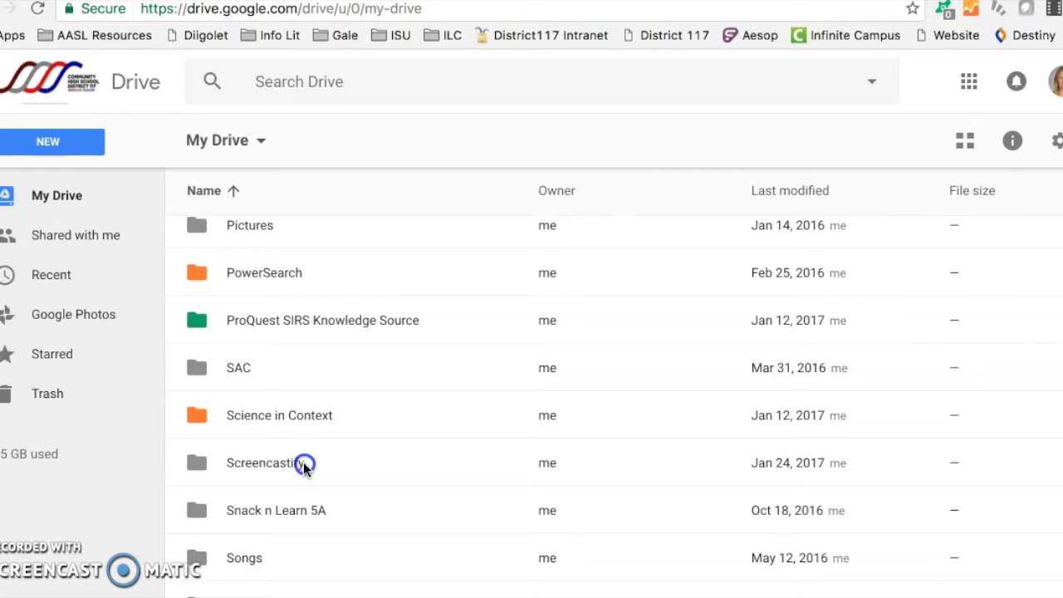
pyautogui.click(304, 466)
pyautogui.doubleClick(303, 466)
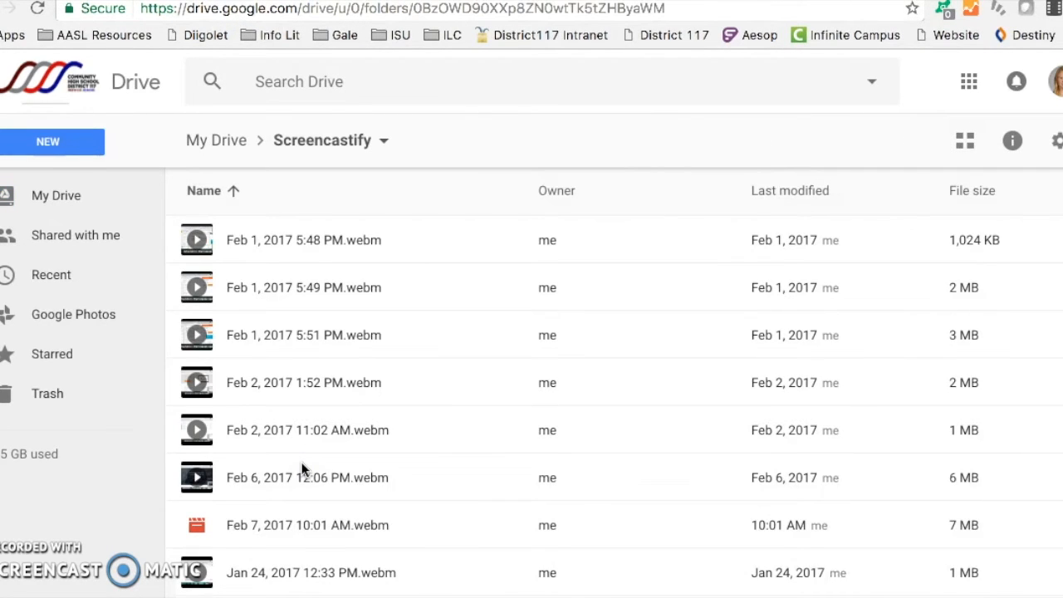
pyautogui.scroll(-1, 307, 428)
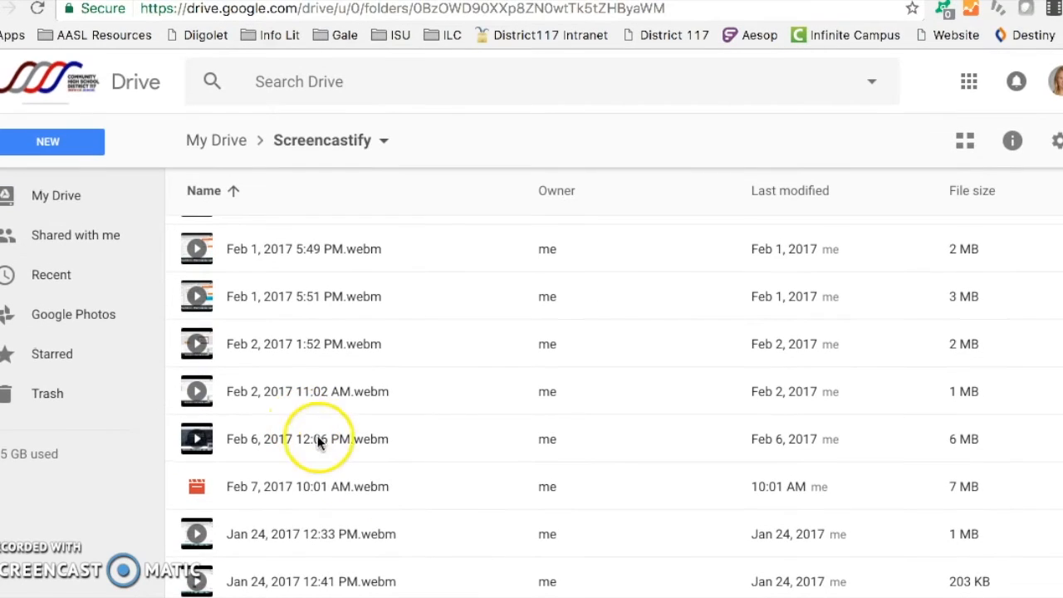
pyautogui.click(374, 487)
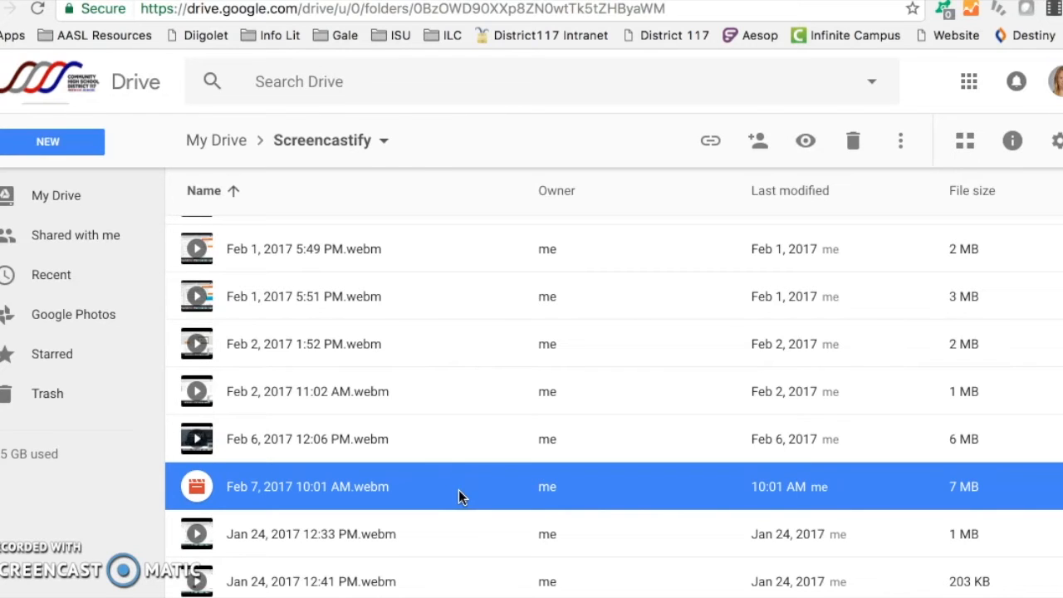
# Switch to the How to Screencast presentation and move slide 7's filmstrip icon into the gap between "click on" and "and then select".
pyautogui.click(287, 0)
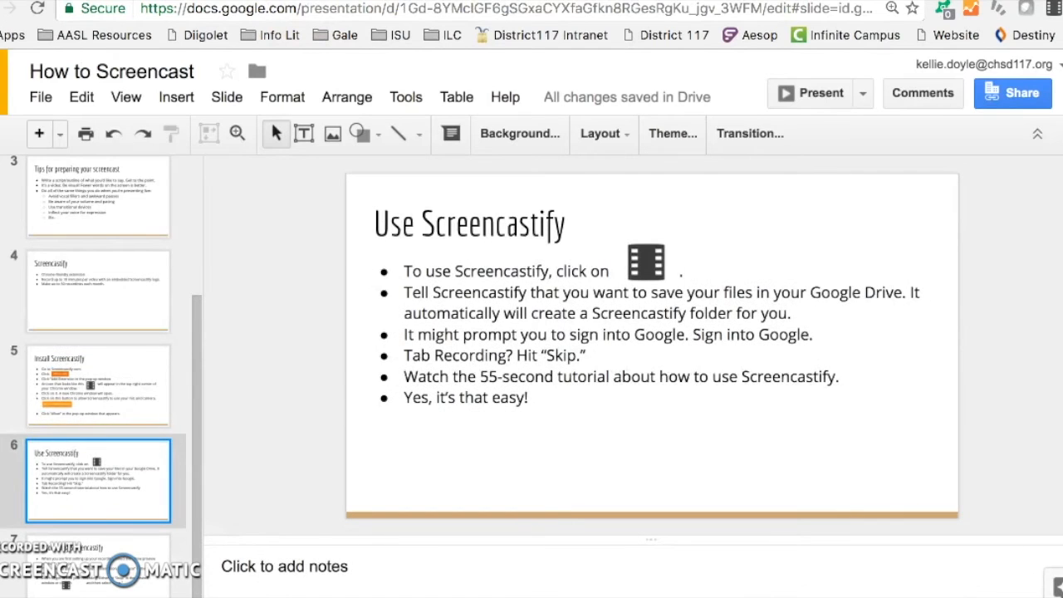
pyautogui.click(113, 571)
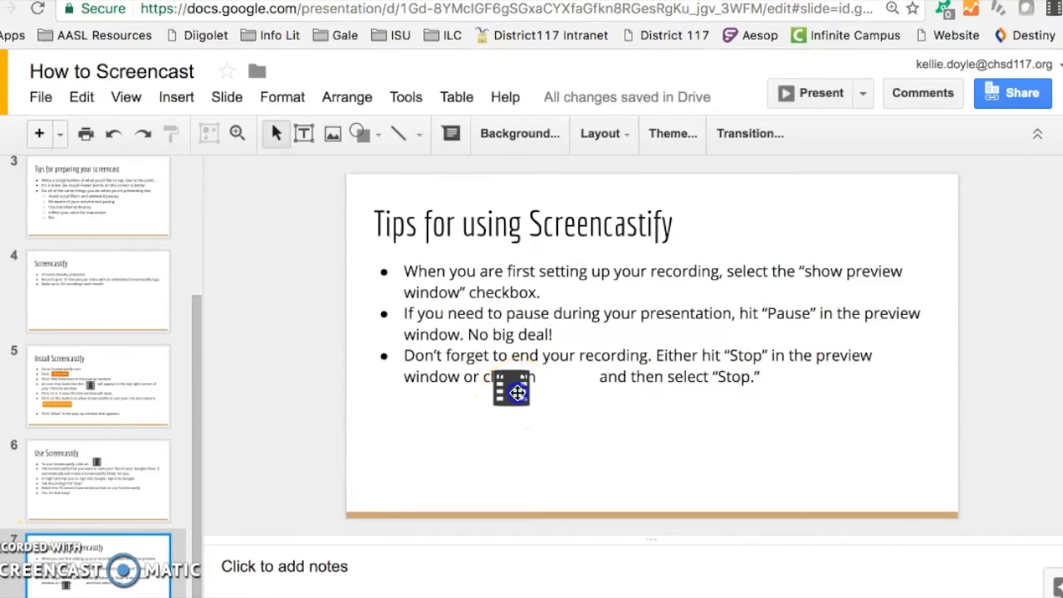
pyautogui.click(512, 387)
pyautogui.moveTo(556, 393); pyautogui.dragTo(564, 395)
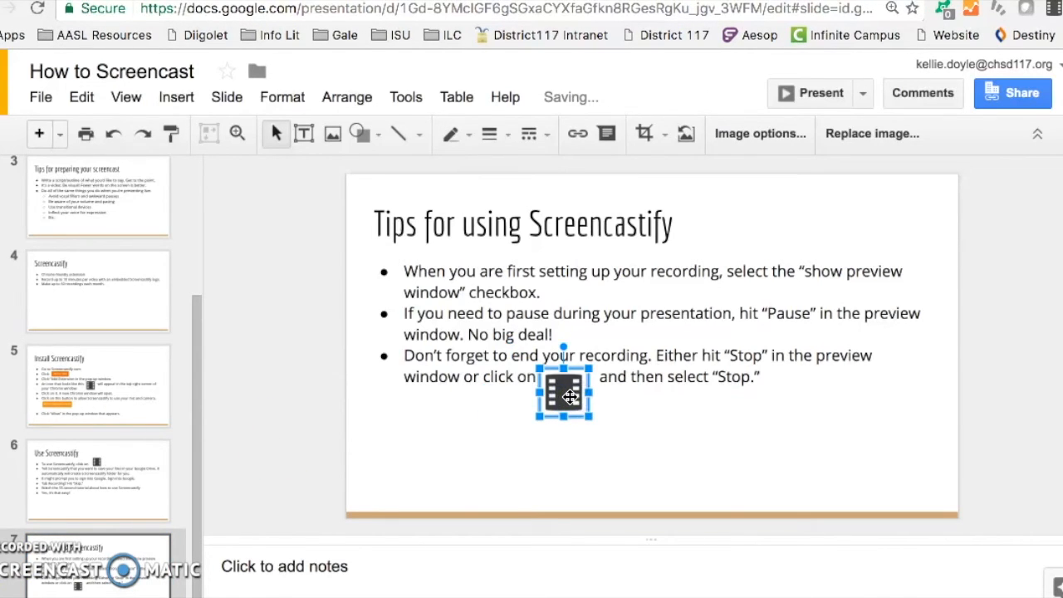